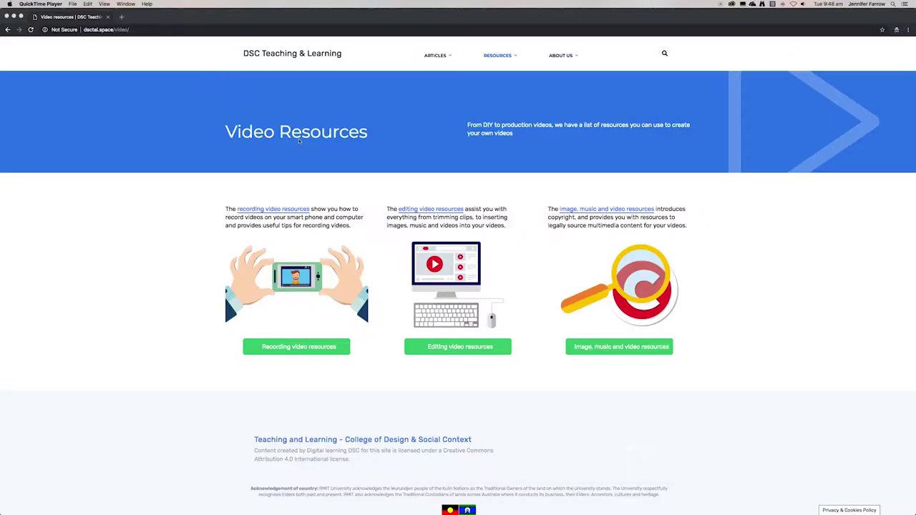
- Open the 'Editing video resources' page in Chrome and read down past the iMovie and Kdenlive sections
click(387, 309)
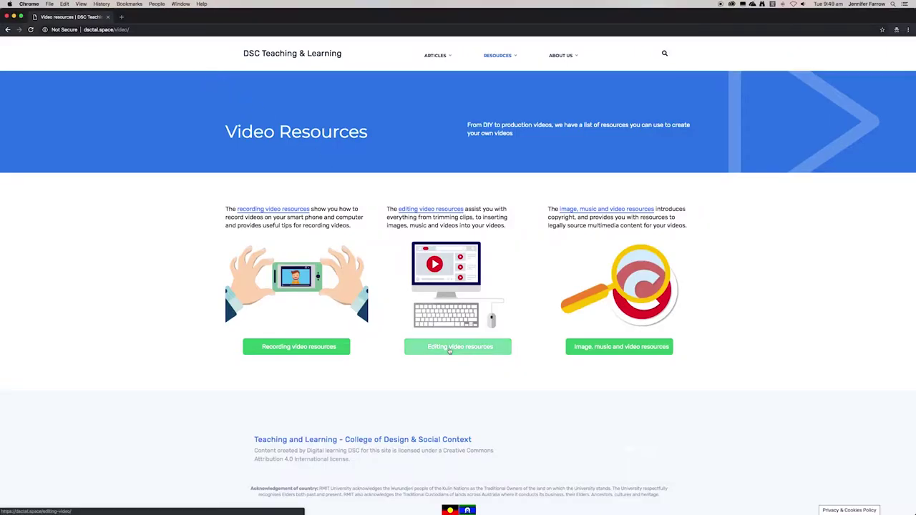
click(451, 349)
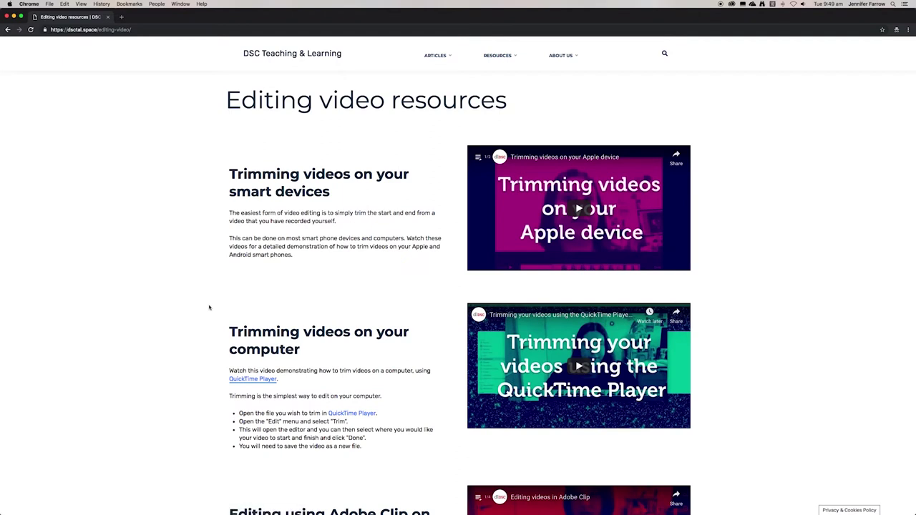
scroll(209, 308, down, 5)
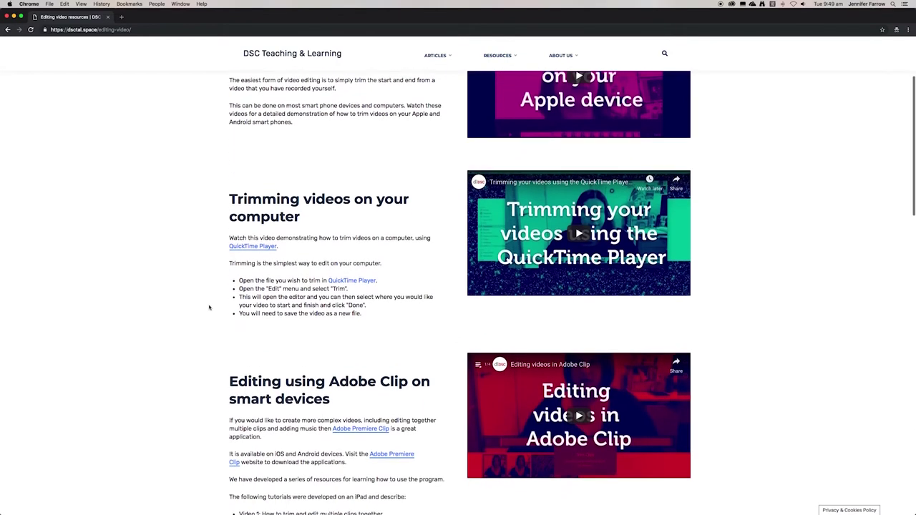
scroll(209, 308, down, 5)
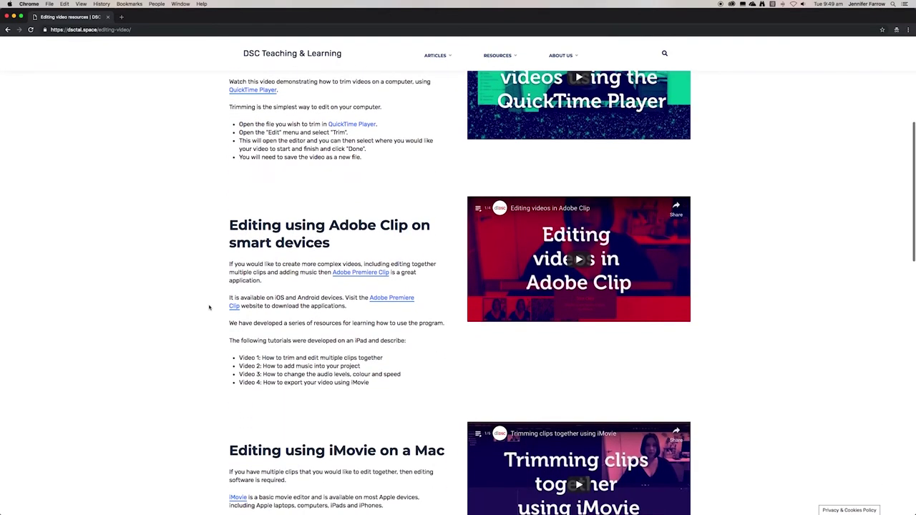
scroll(209, 308, down, 5)
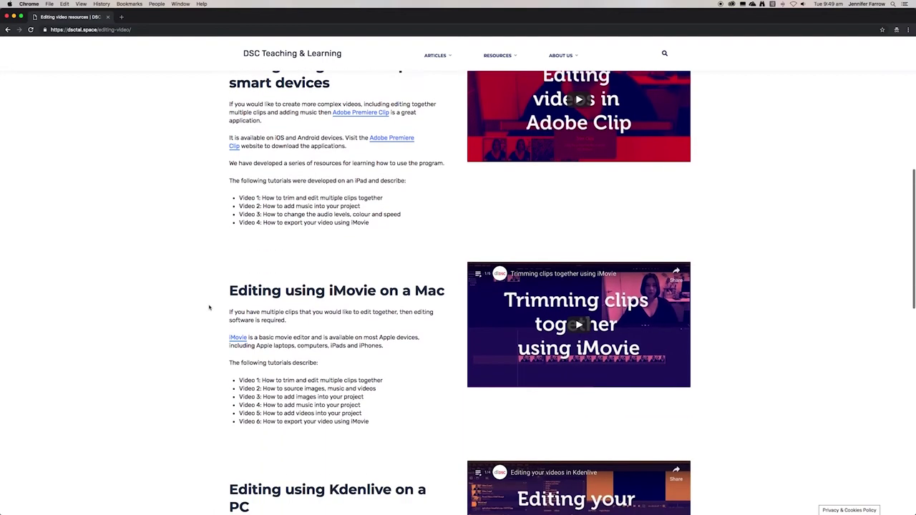
scroll(209, 308, down, 6)
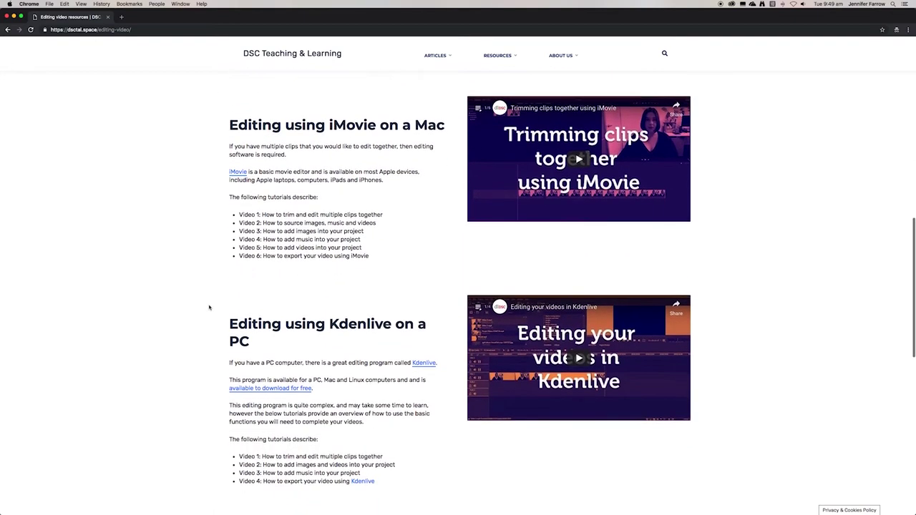
scroll(209, 308, down, 10)
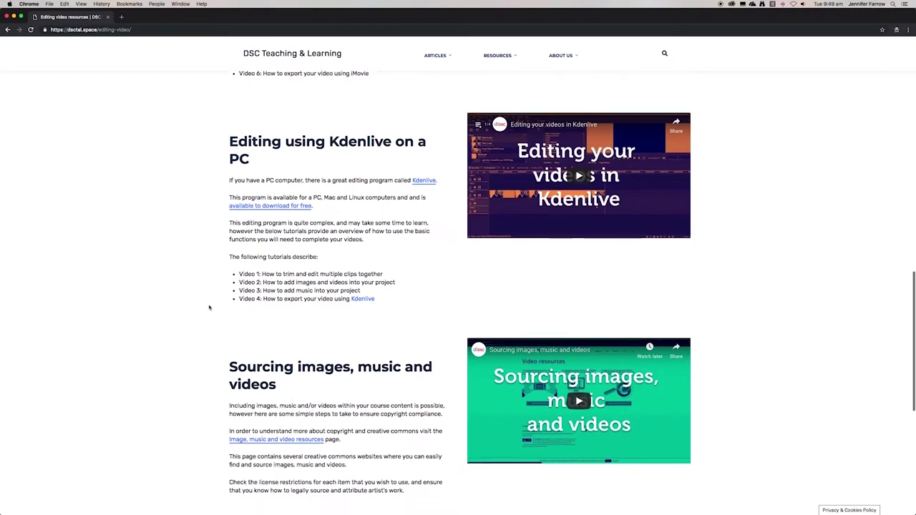
scroll(208, 307, down, 1)
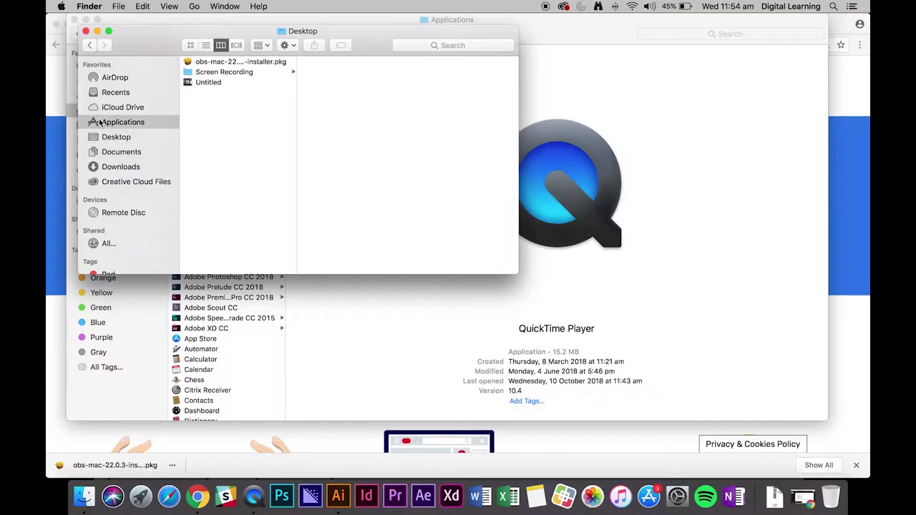
- Launch iMovie from the Applications folder in Finder
click(100, 123)
key(i)
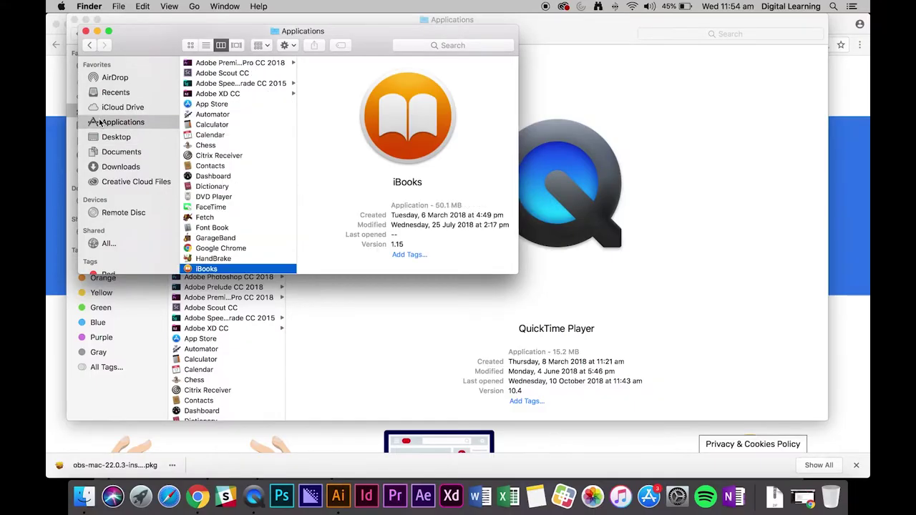
key(m)
key(o)
key(super+o)
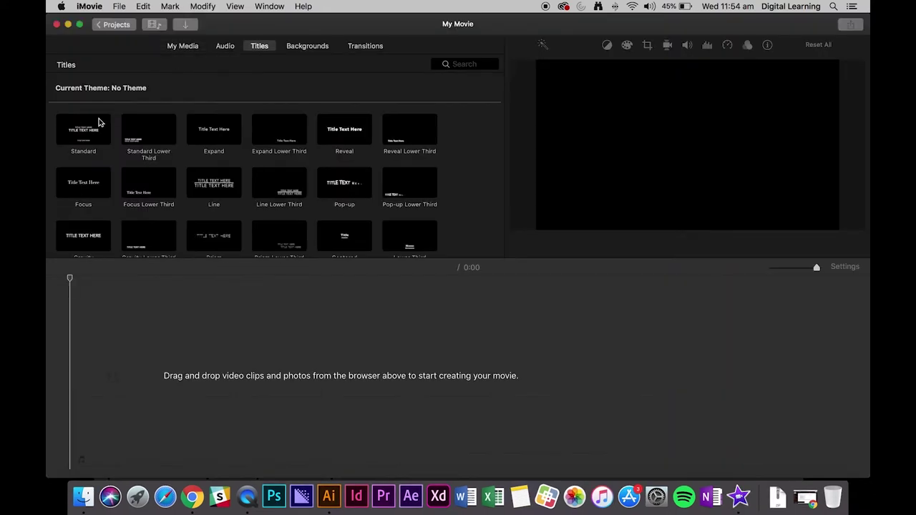
- Delete all three existing clips from My Media and confirm the removal
click(187, 47)
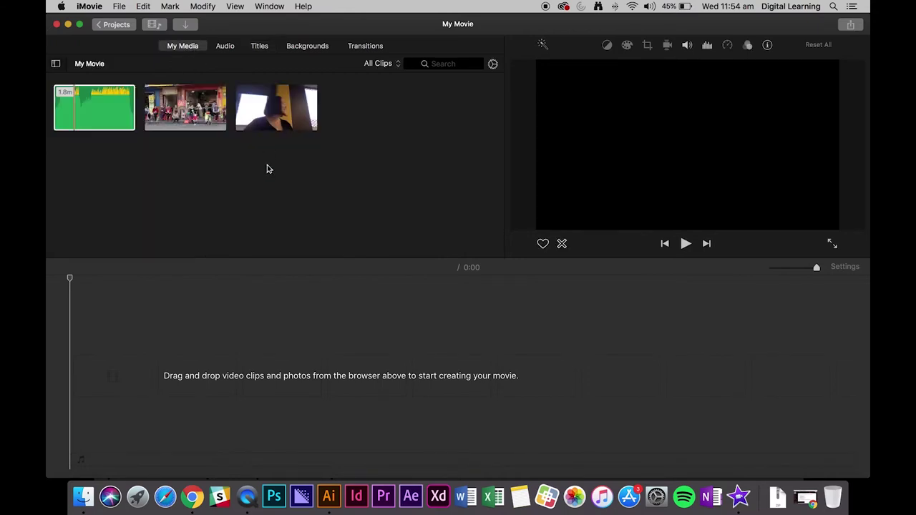
key(super+a)
key(super+BackSpace)
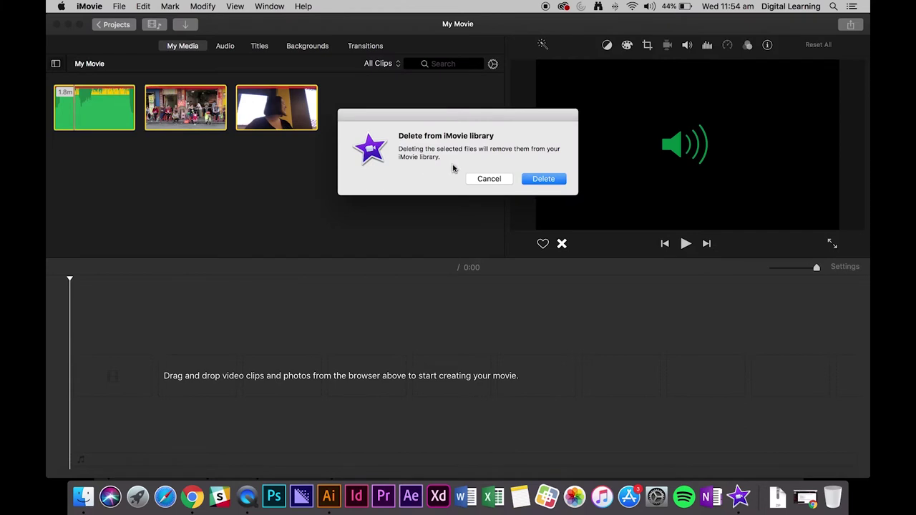
click(542, 180)
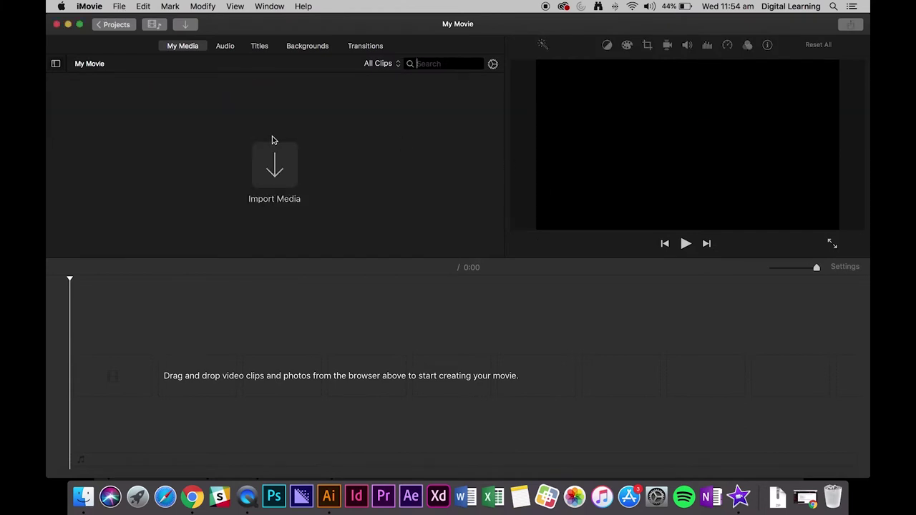
- Import the 'Untitled' screen recording from the Desktop into the My Movie media
click(271, 180)
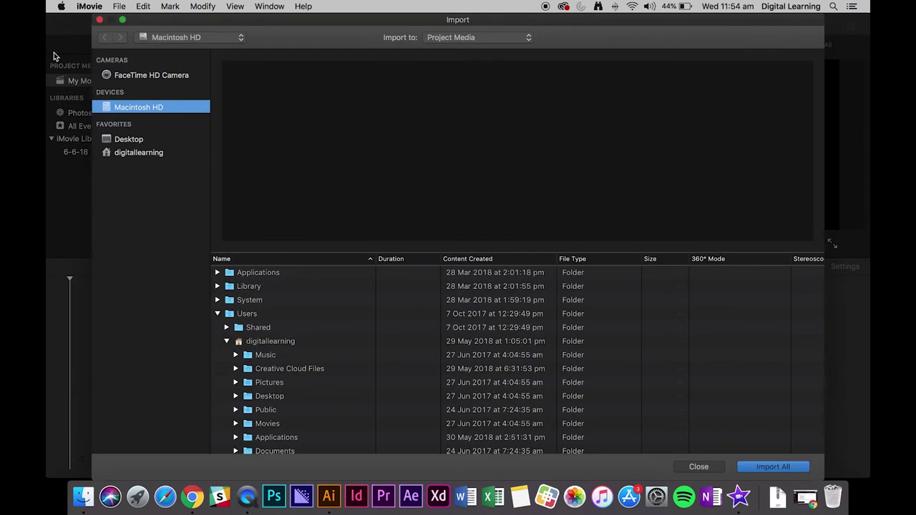
click(128, 143)
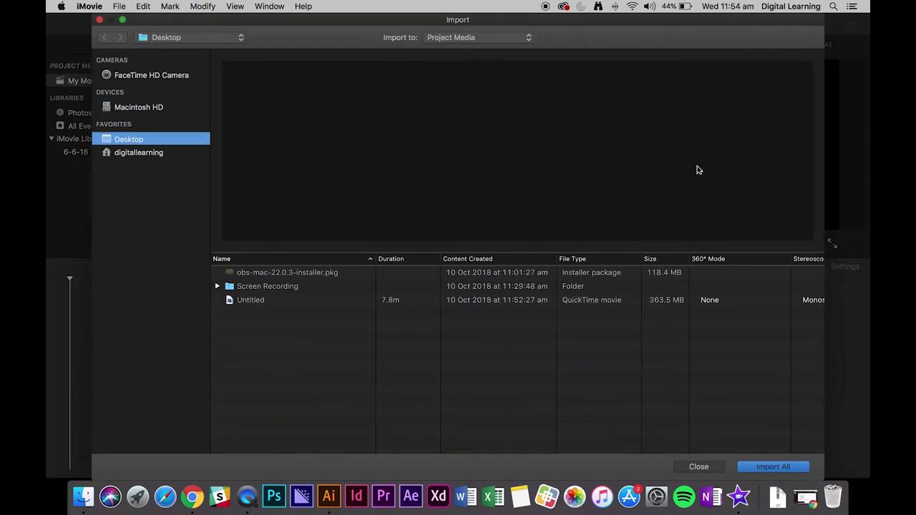
click(273, 300)
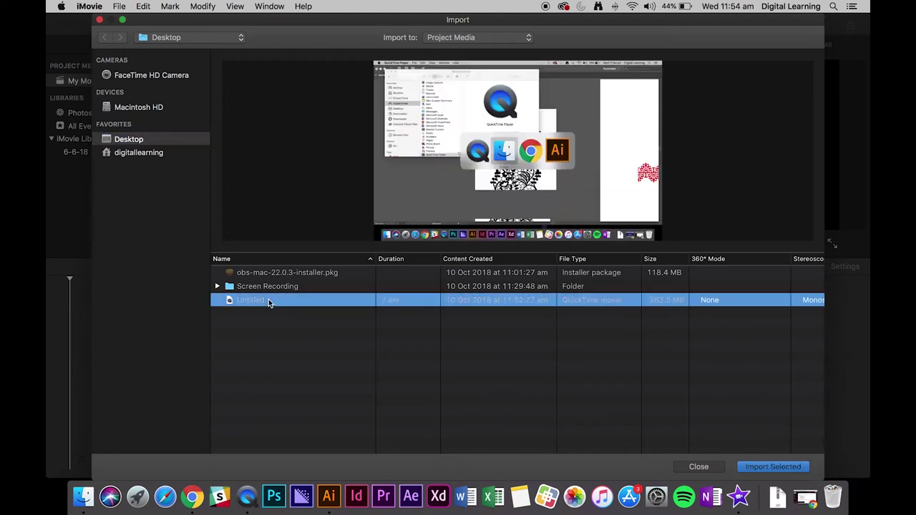
mouse_move(433, 212)
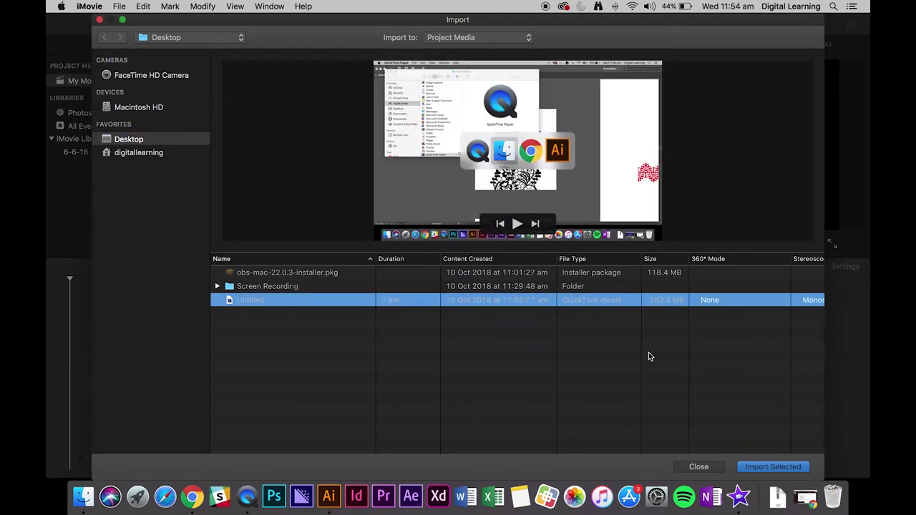
click(764, 466)
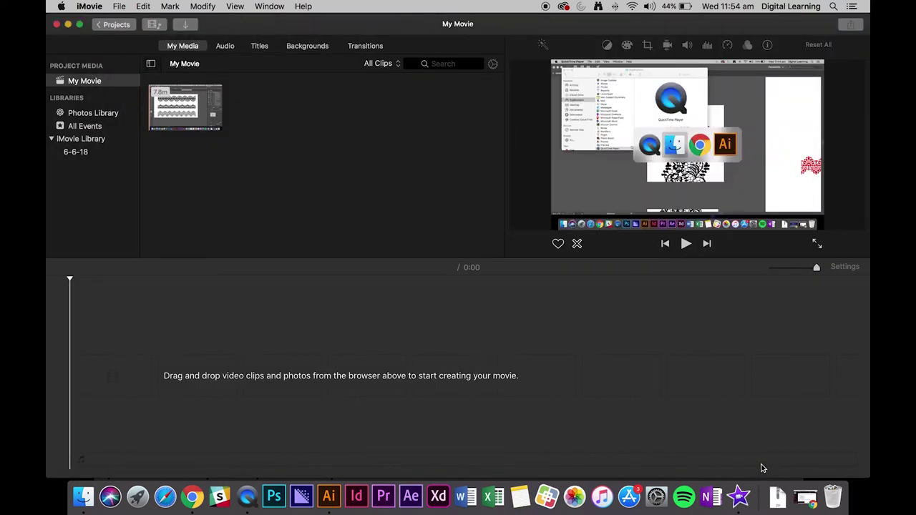
- Drag the imported 'Untitled' clip into the timeline and enlarge it to show its frames
click(762, 467)
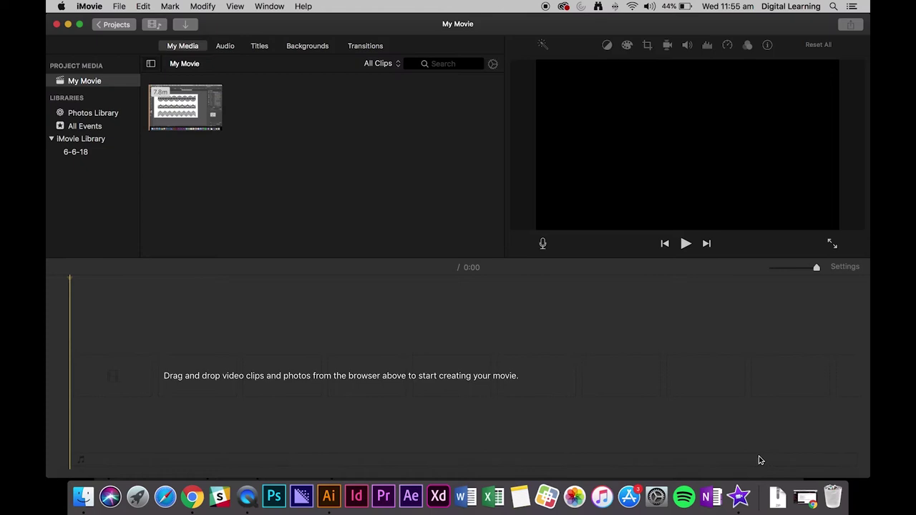
click(181, 112)
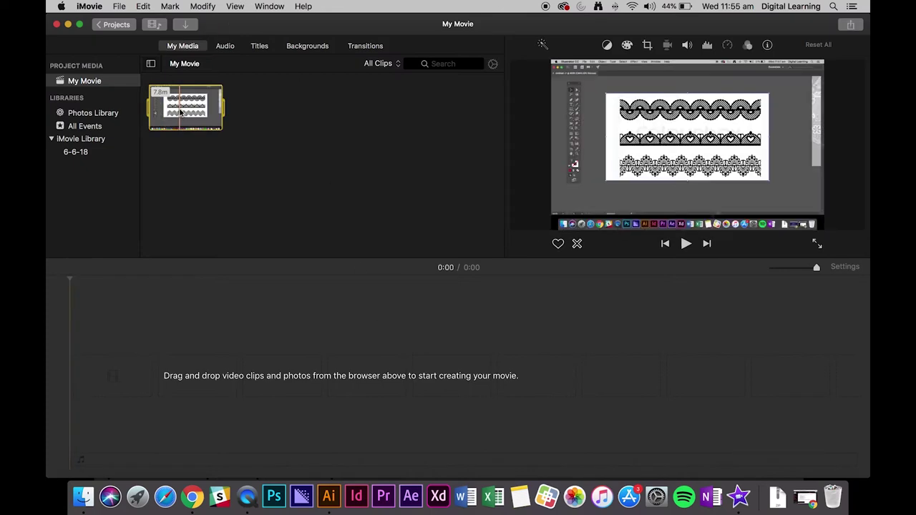
drag(181, 112, 181, 366)
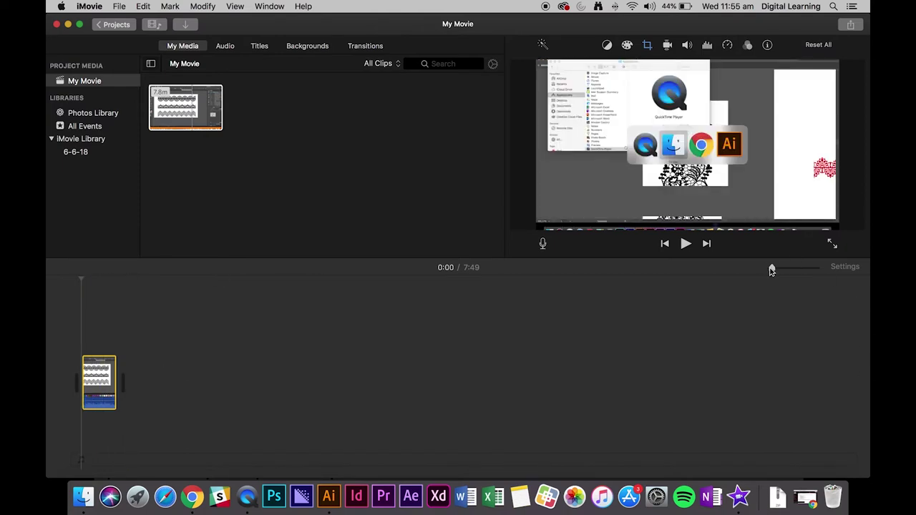
drag(772, 270, 780, 272)
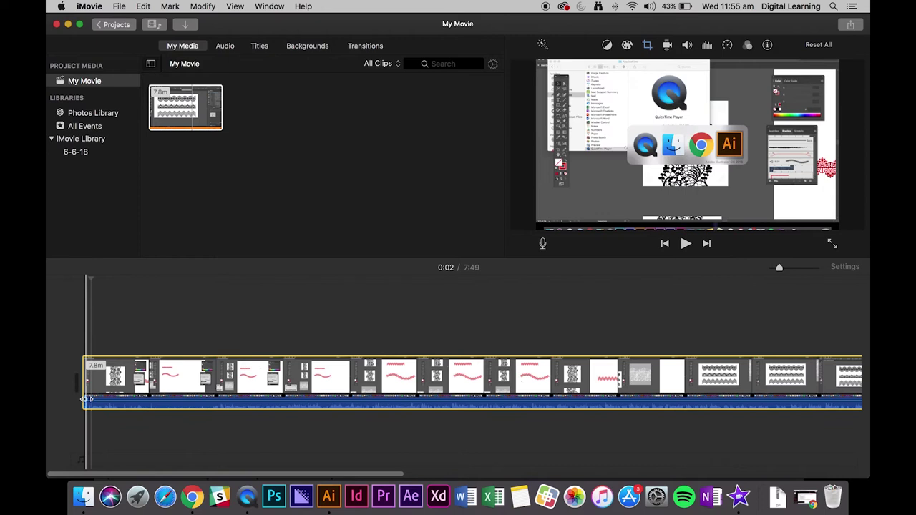
- Zoom into the timeline, set the playhead at 0:36, and drag the clip's left edge toward it
key(super+equal)
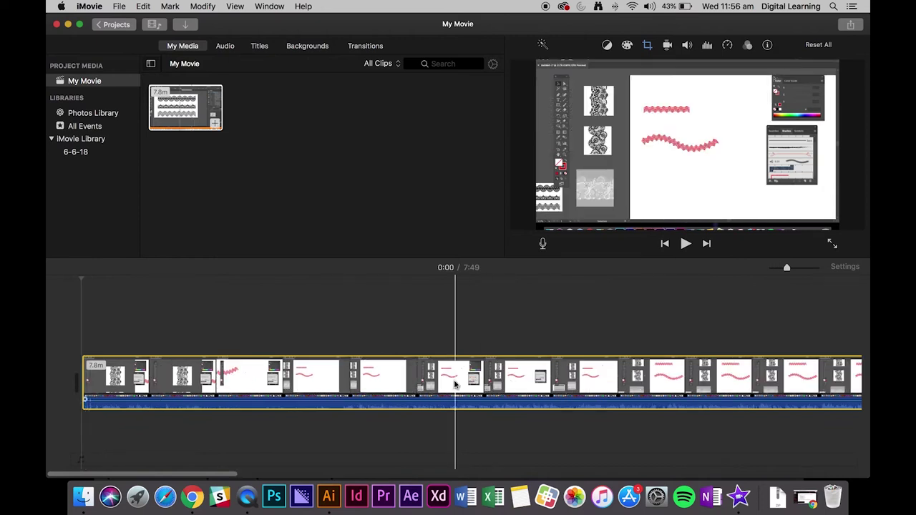
click(334, 398)
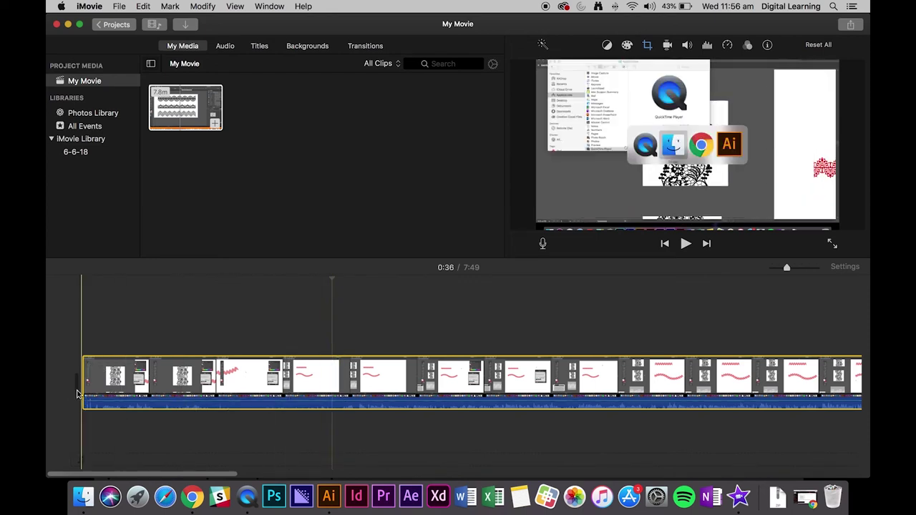
drag(80, 393, 50, 388)
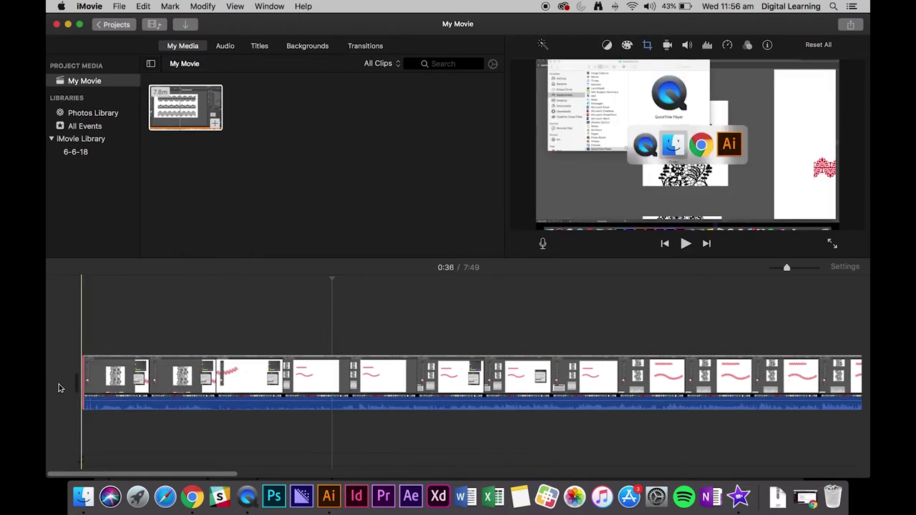
click(320, 377)
right_click(321, 377)
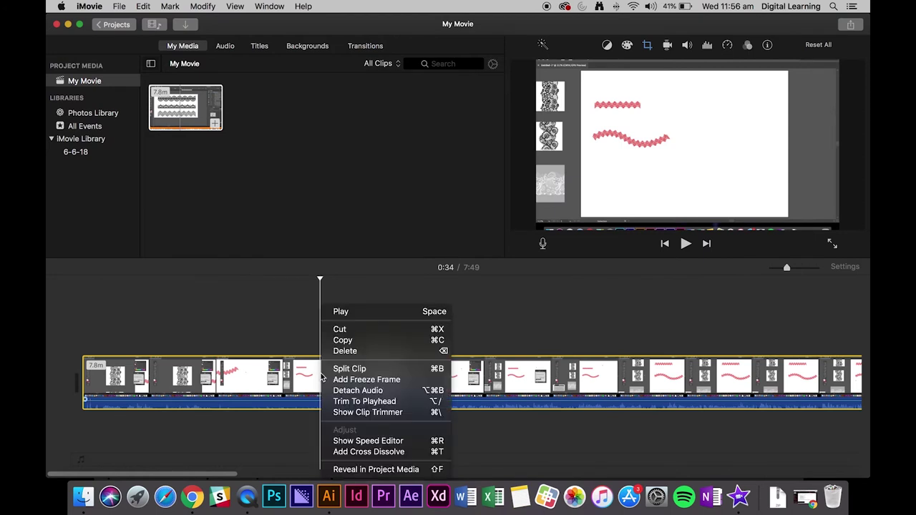
click(352, 402)
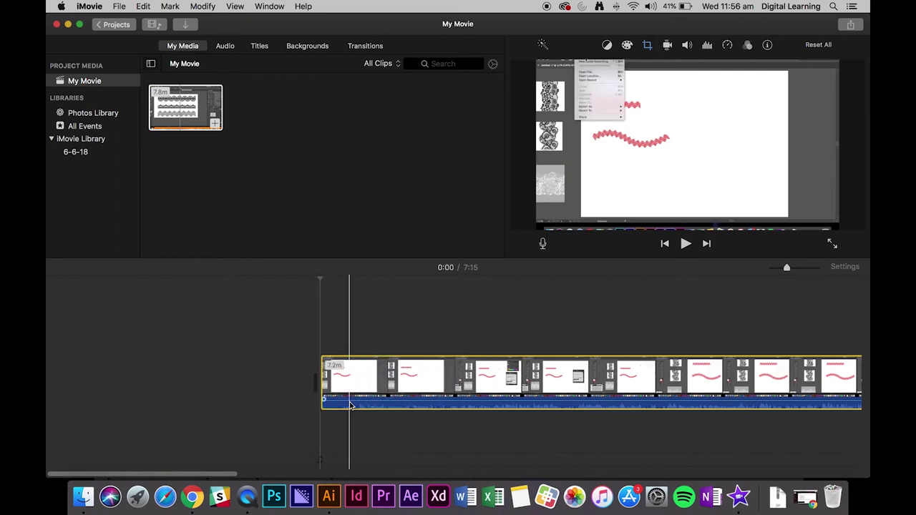
key(super+z)
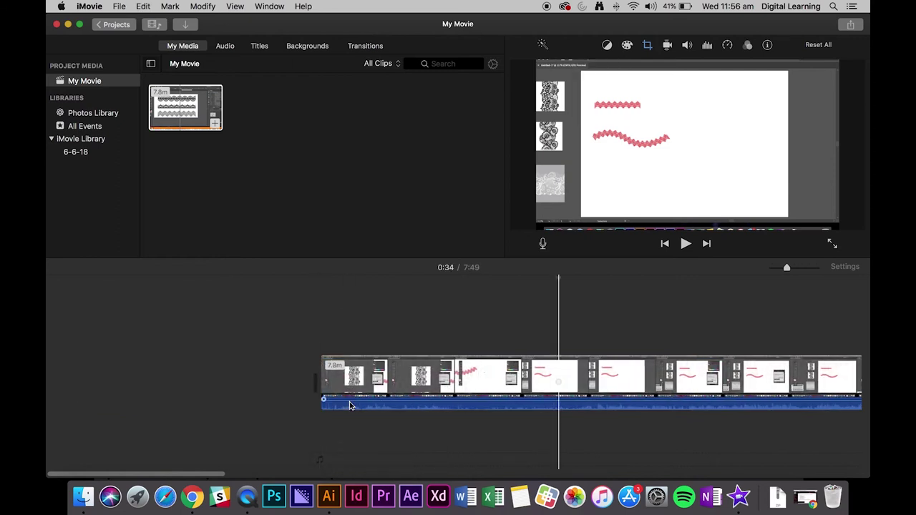
click(551, 375)
key(super+shift+a)
click(552, 375)
scroll(552, 375, right, 5)
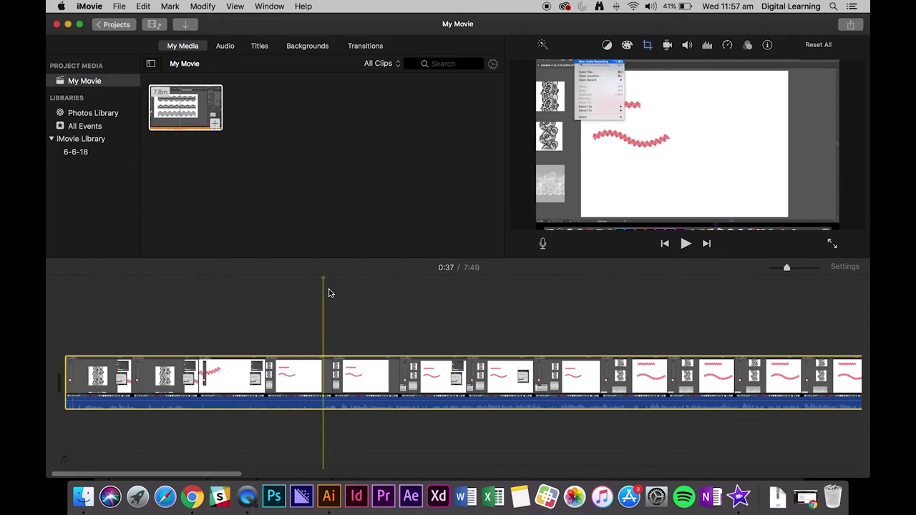
- Split the clip at 0:37 and select the later piece
right_click(325, 401)
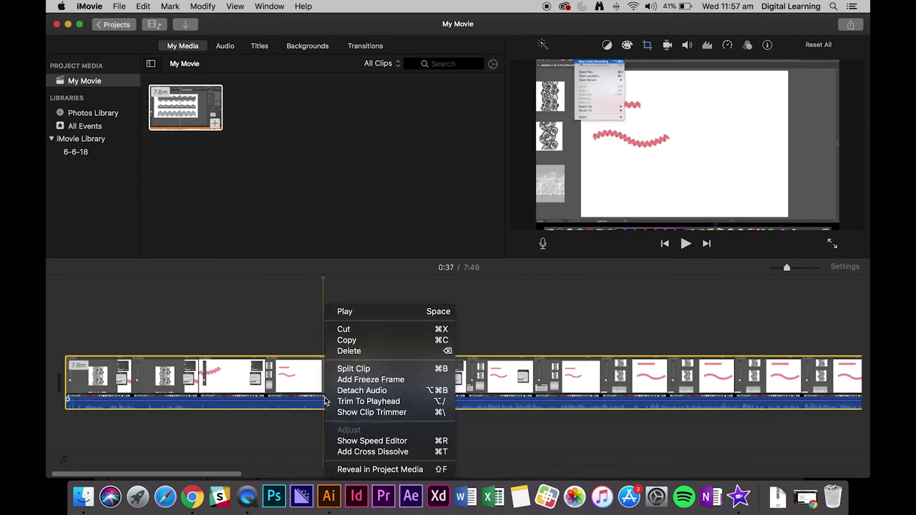
click(336, 368)
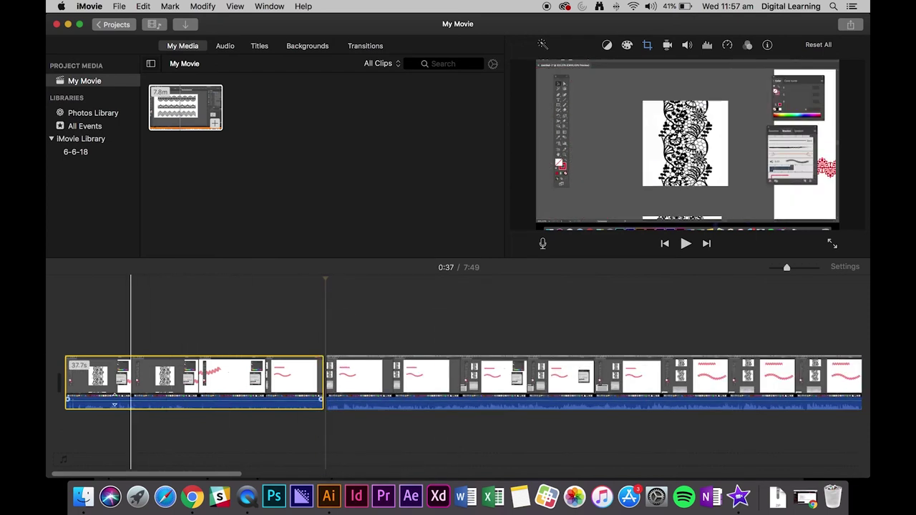
click(389, 380)
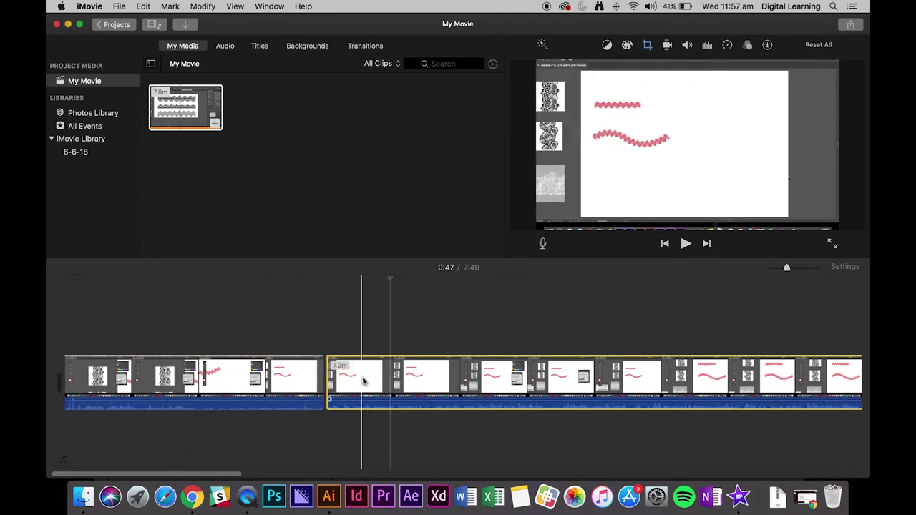
- Split the later piece again at 0:52, delete the 14.4s middle piece, then undo that deletion
click(410, 376)
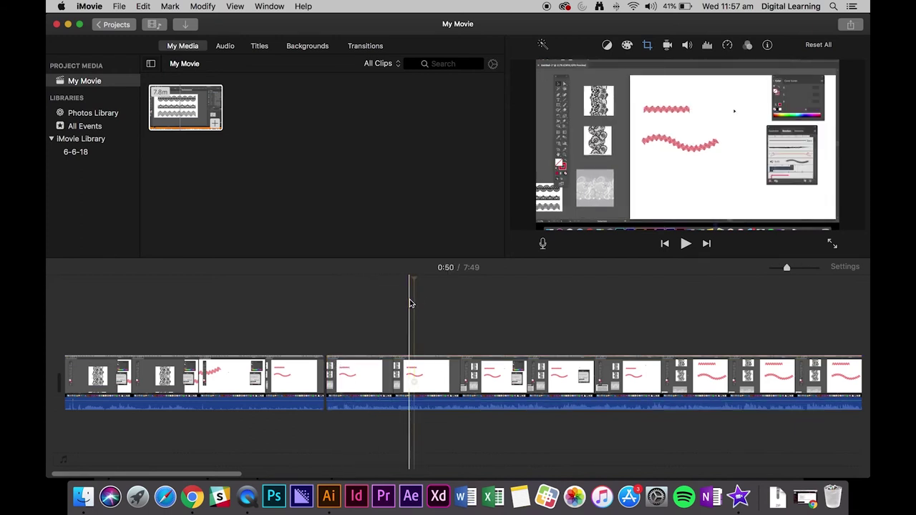
click(422, 378)
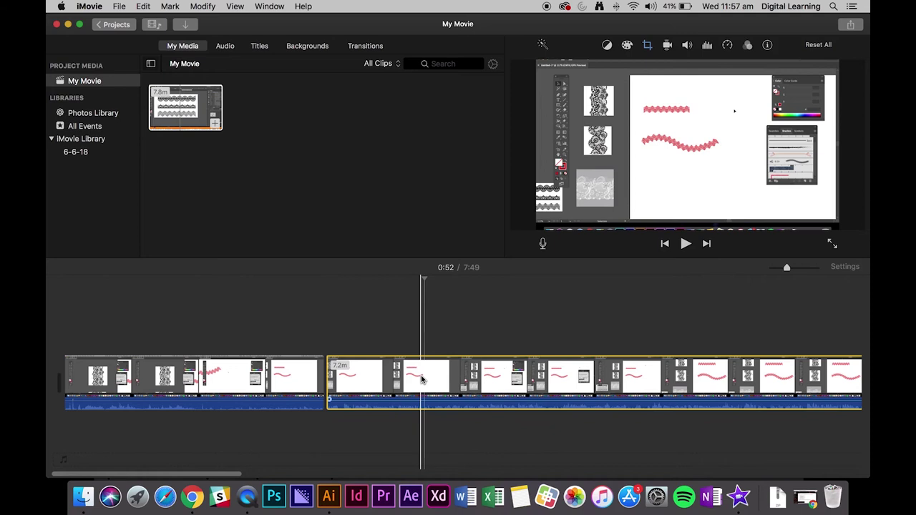
right_click(425, 379)
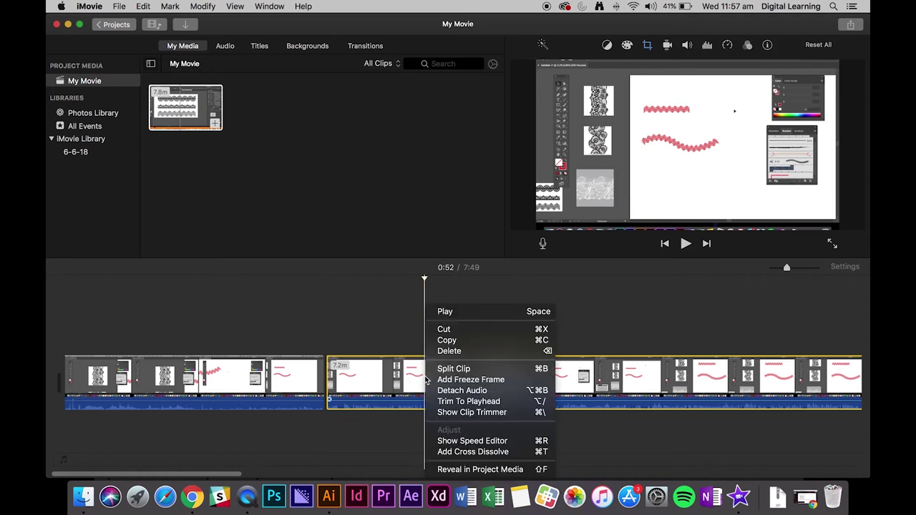
click(434, 369)
key(Delete)
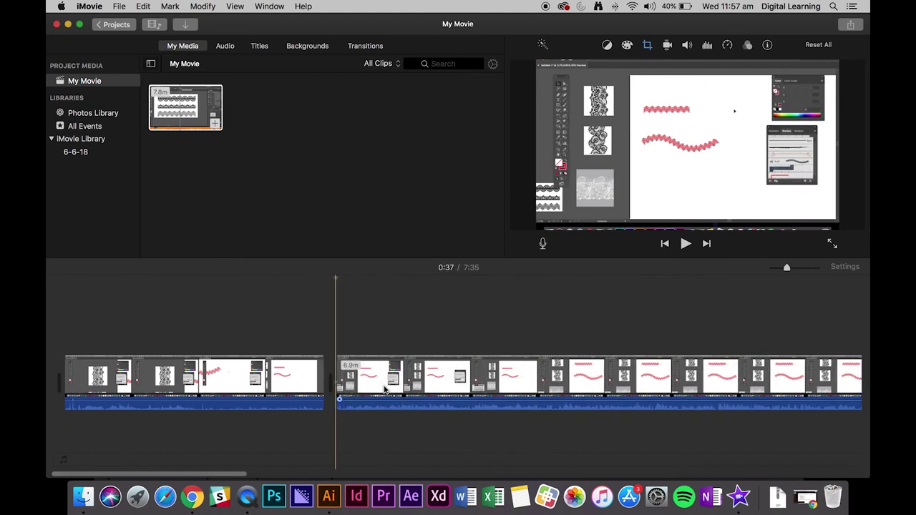
key(super+z)
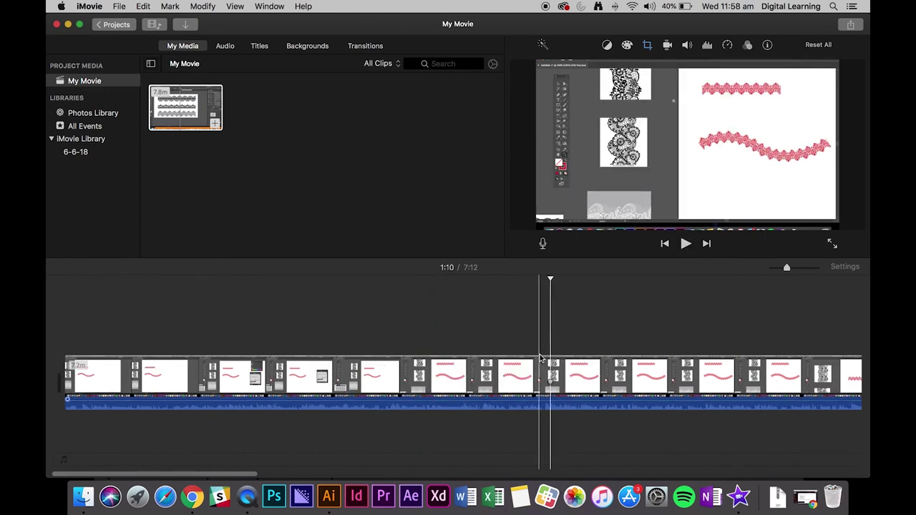
- Stop playback, set the playhead at 1:09, and drag the clip later and back into place
key(space)
click(546, 398)
click(544, 398)
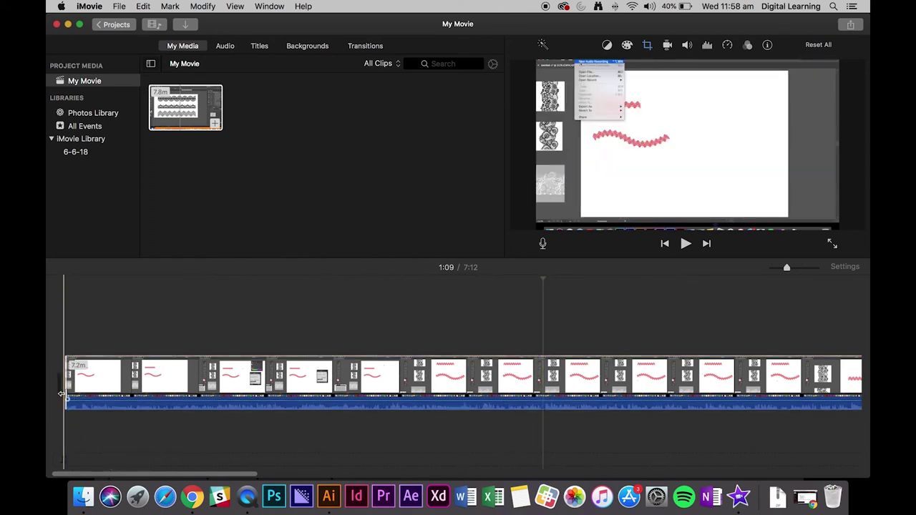
drag(70, 379, 544, 347)
drag(616, 379, 360, 378)
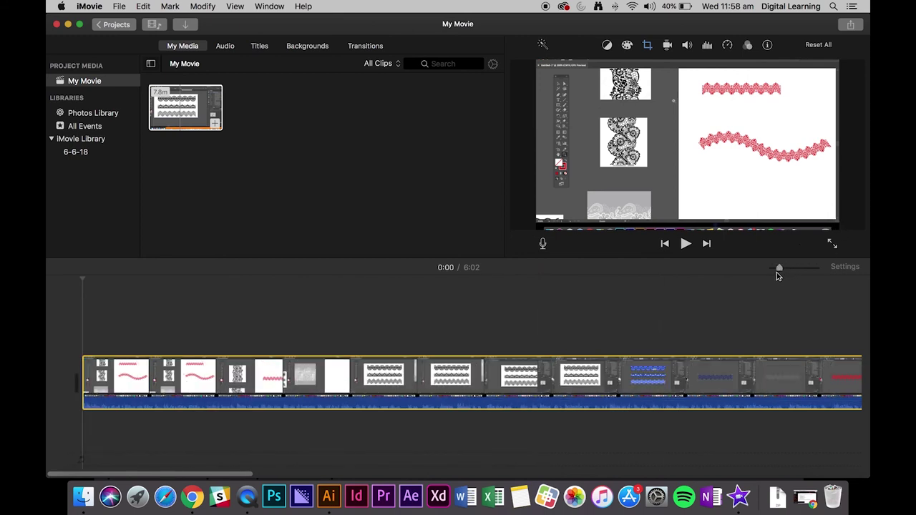
- Adjust the timeline zoom to focus on the movie's ending
mouse_move(786, 272)
mouse_down()
mouse_move(818, 272)
mouse_move(769, 272)
mouse_up()
click(128, 315)
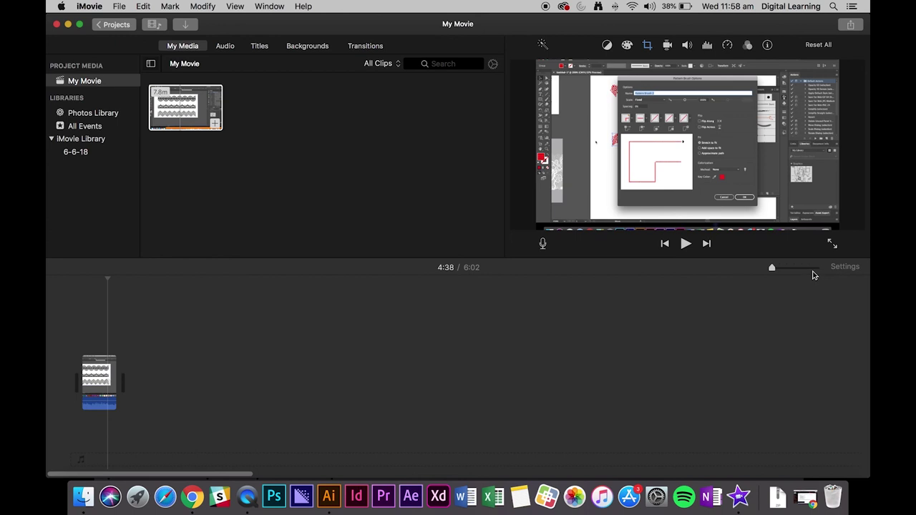
drag(772, 268, 778, 273)
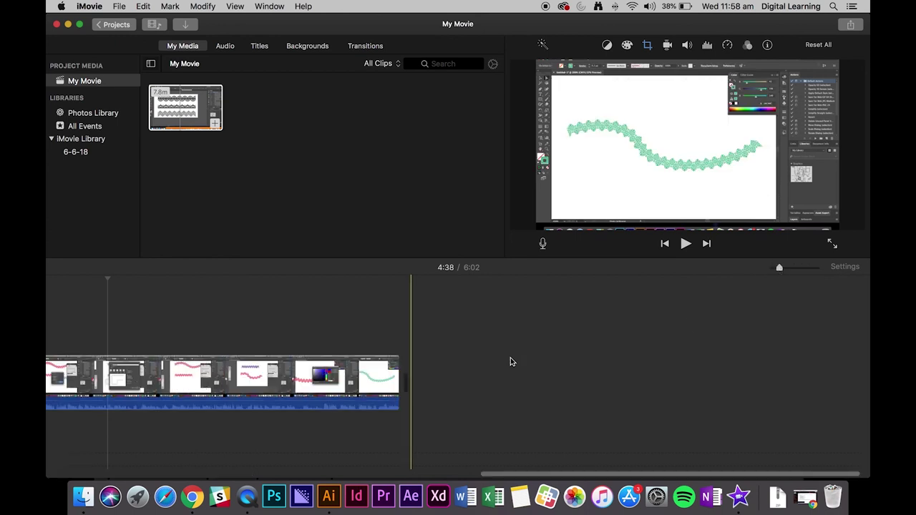
- Play the ending from 5:50, stop at 5:56, and trim the clip's right edge back to 5:56
click(358, 313)
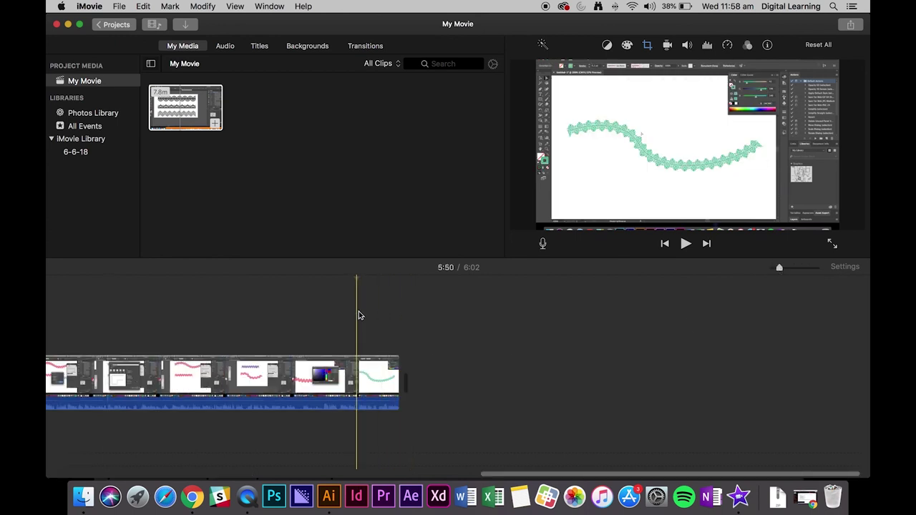
key(space)
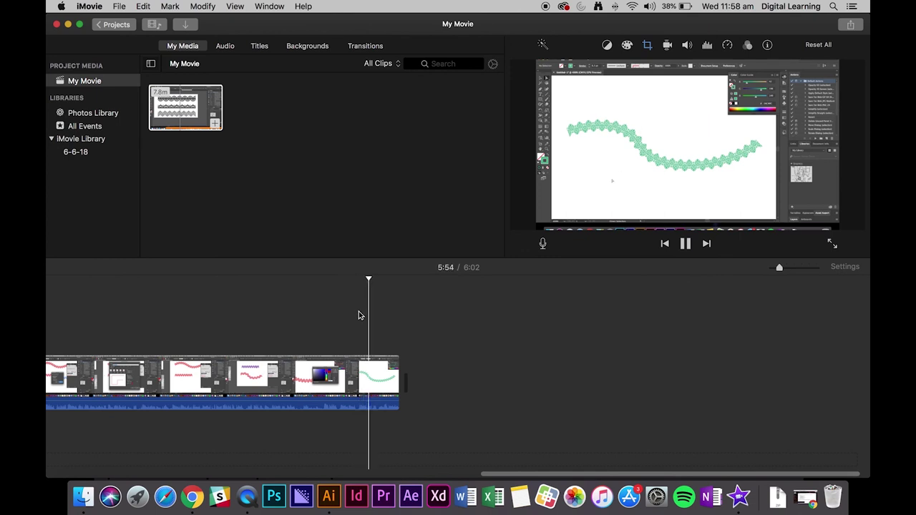
key(space)
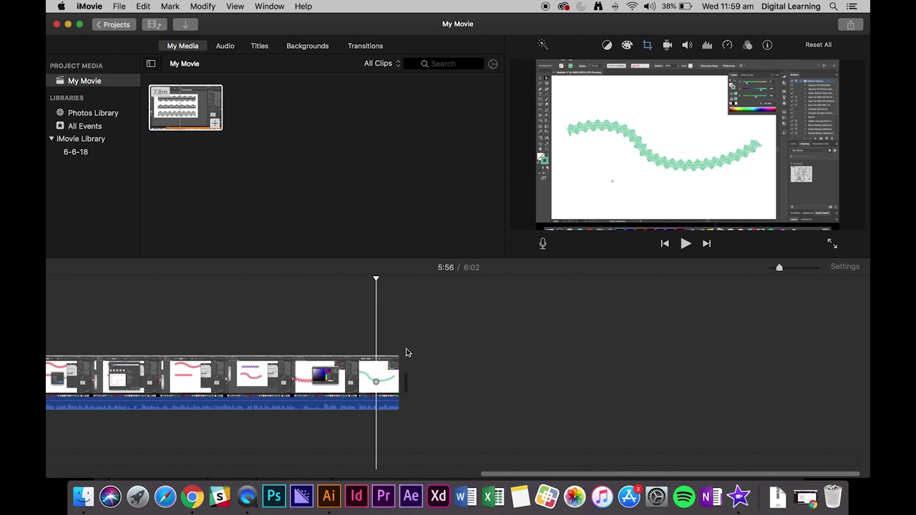
drag(395, 380, 373, 382)
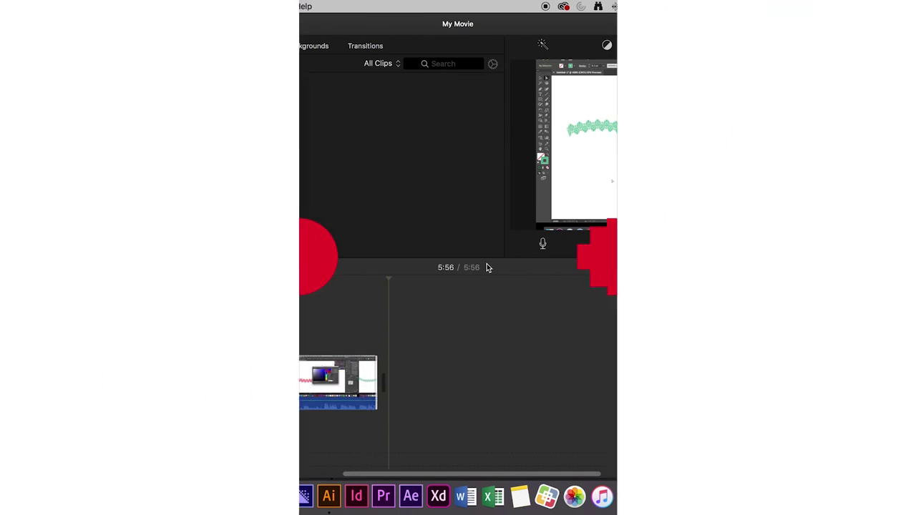